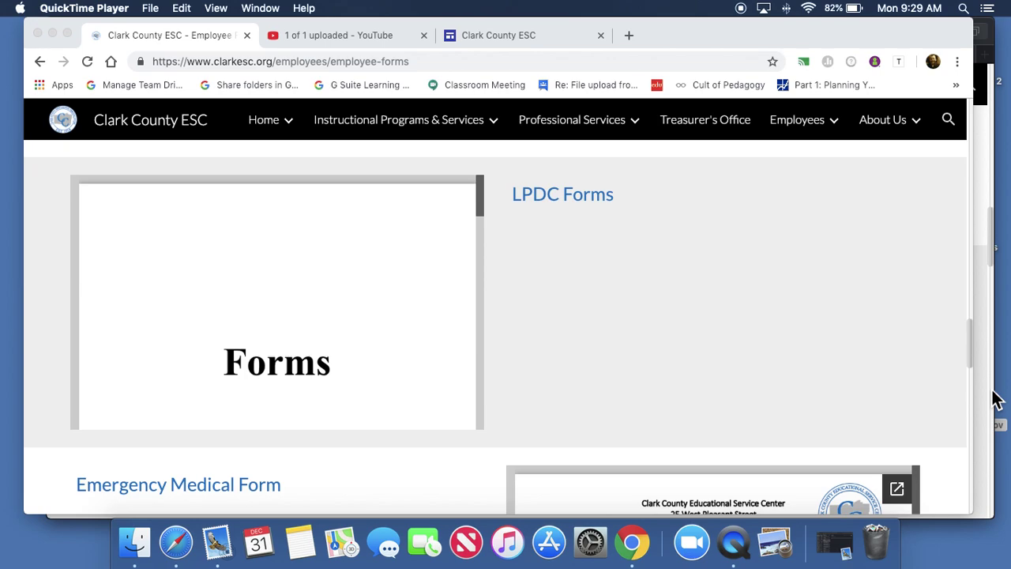
- Look through the Employee Forms page to find the LPDC Forms section
{"action": "left_click", "coordinate": [860, 335]}
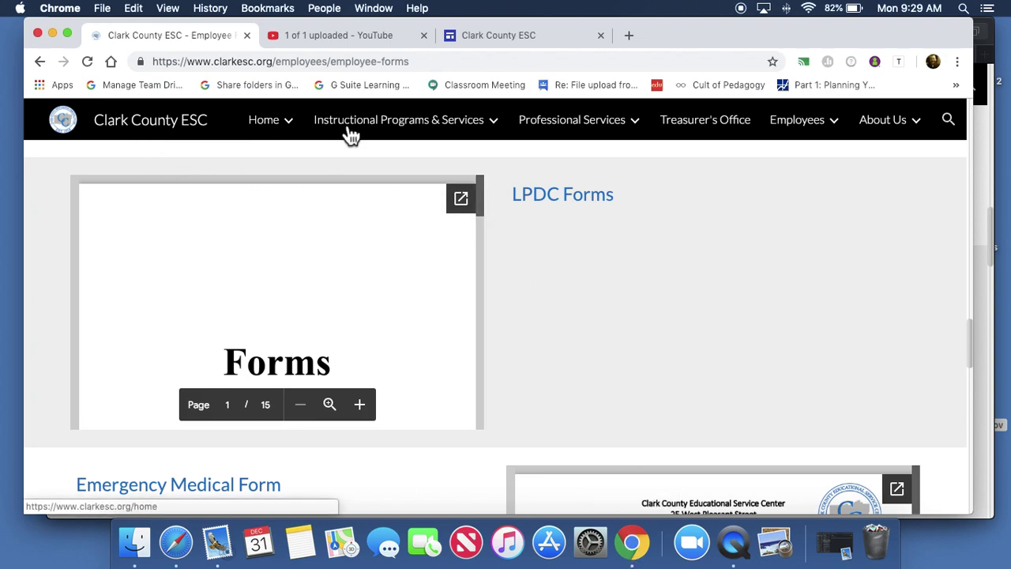
{"action": "mouse_move", "coordinate": [846, 132]}
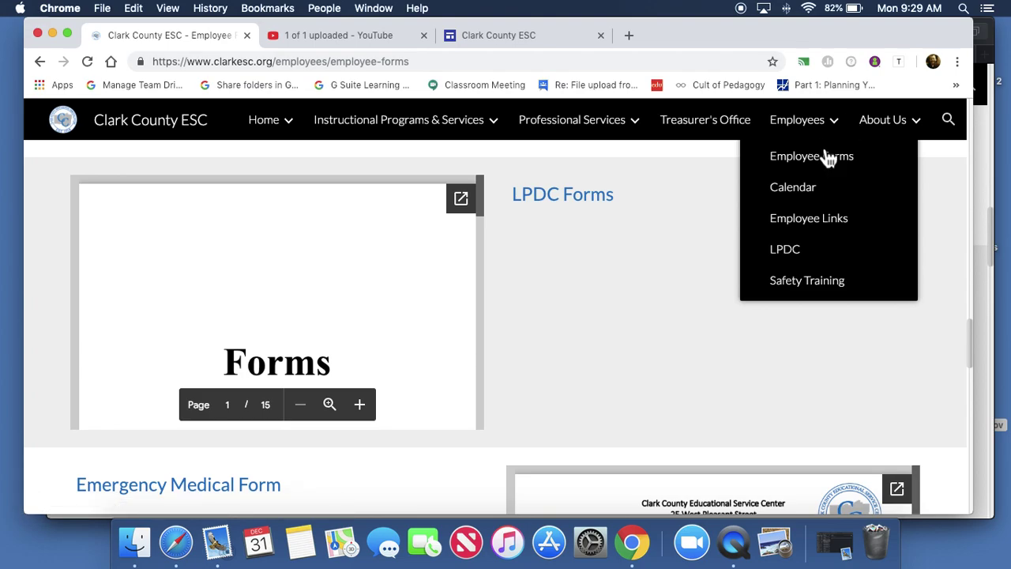
{"action": "scroll", "coordinate": [665, 251], "scroll_direction": "up", "scroll_amount": 15}
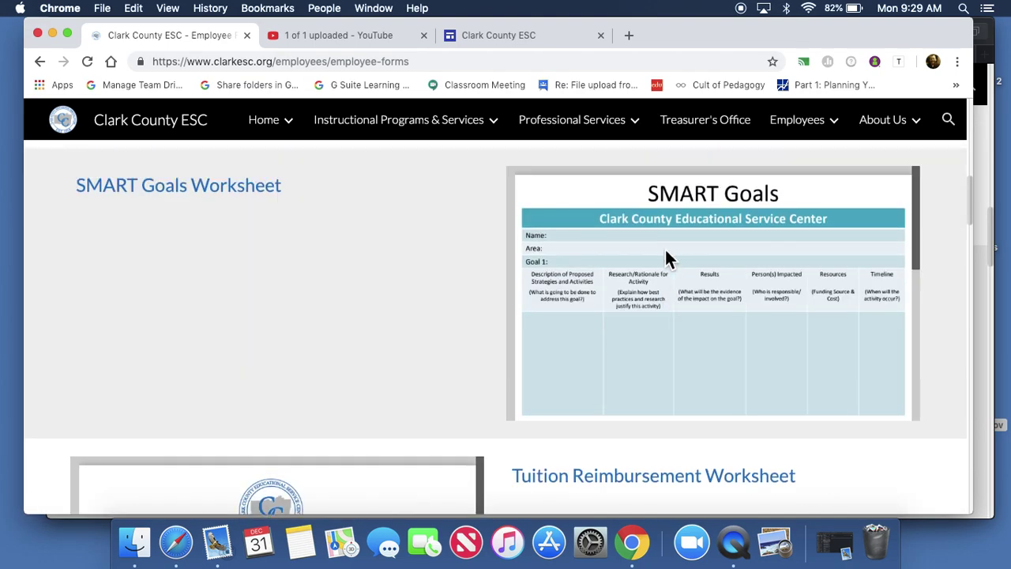
{"action": "scroll", "coordinate": [666, 259], "scroll_direction": "down", "scroll_amount": 8}
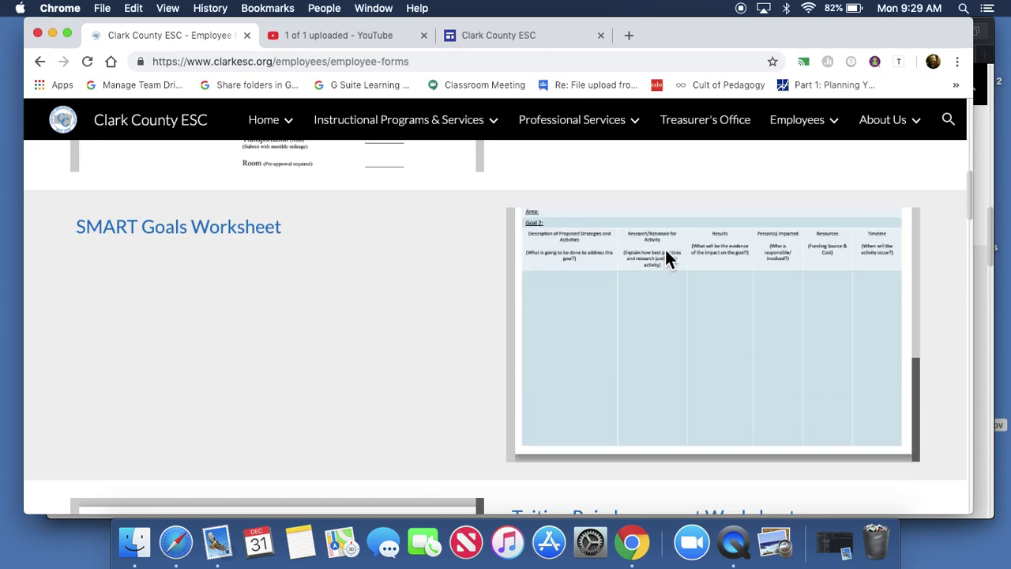
{"action": "scroll", "coordinate": [406, 301], "scroll_direction": "down", "scroll_amount": 10}
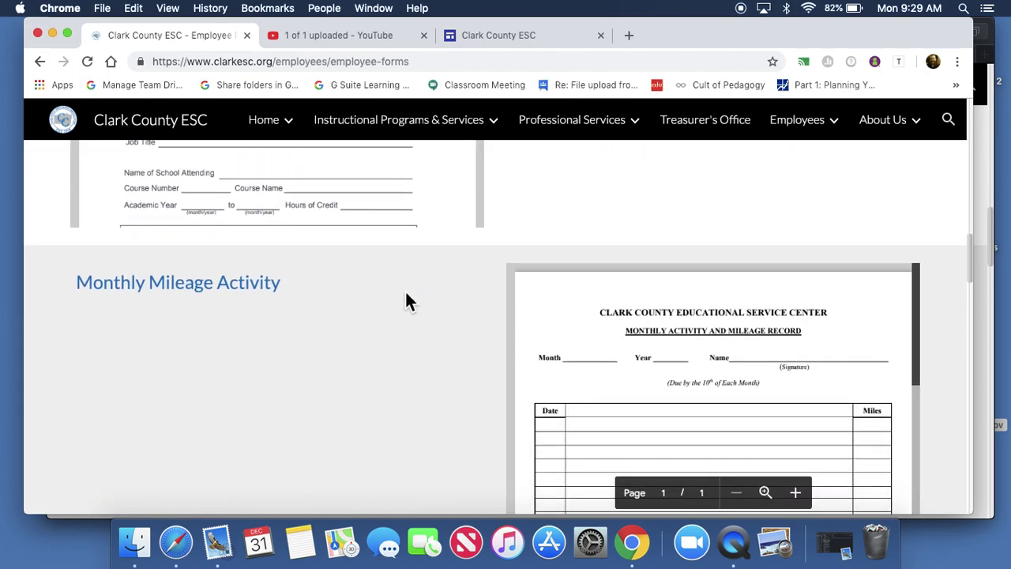
{"action": "scroll", "coordinate": [407, 300], "scroll_direction": "down", "scroll_amount": 4}
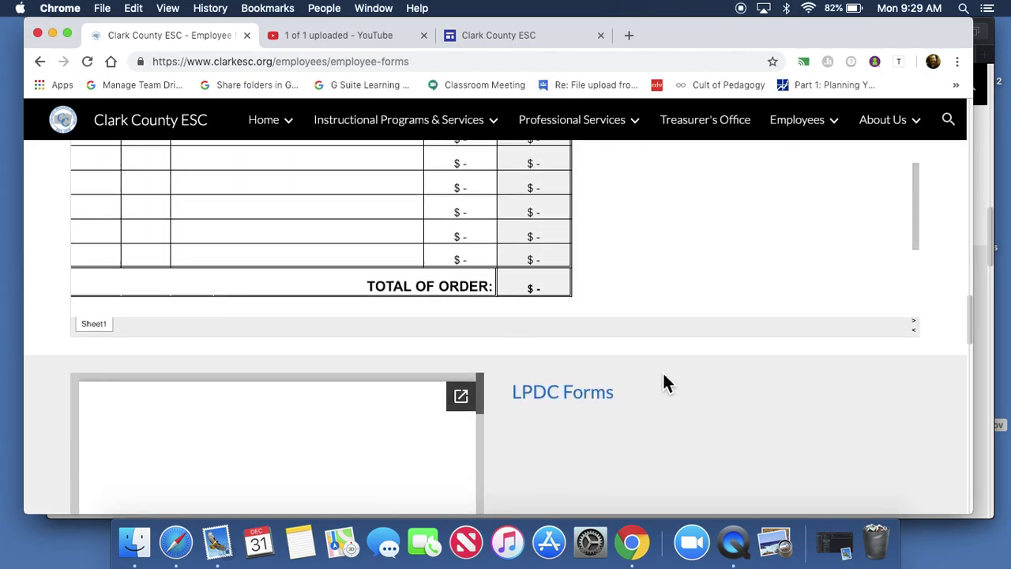
{"action": "scroll", "coordinate": [663, 382], "scroll_direction": "down", "scroll_amount": 6}
{"action": "scroll", "coordinate": [663, 381], "scroll_direction": "up", "scroll_amount": 3}
{"action": "scroll", "coordinate": [664, 382], "scroll_direction": "down", "scroll_amount": 1}
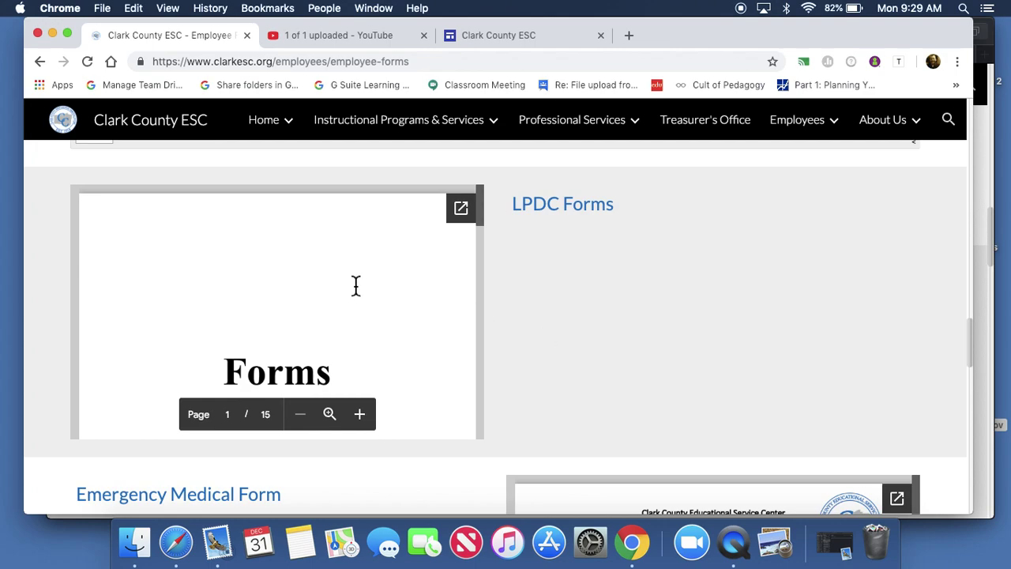
- View the Individual Professional Development Plan page in the embedded LPDC forms document and pop the document out
{"action": "scroll", "coordinate": [353, 286], "scroll_direction": "down", "scroll_amount": 5}
{"action": "scroll", "coordinate": [352, 286], "scroll_direction": "down", "scroll_amount": 1}
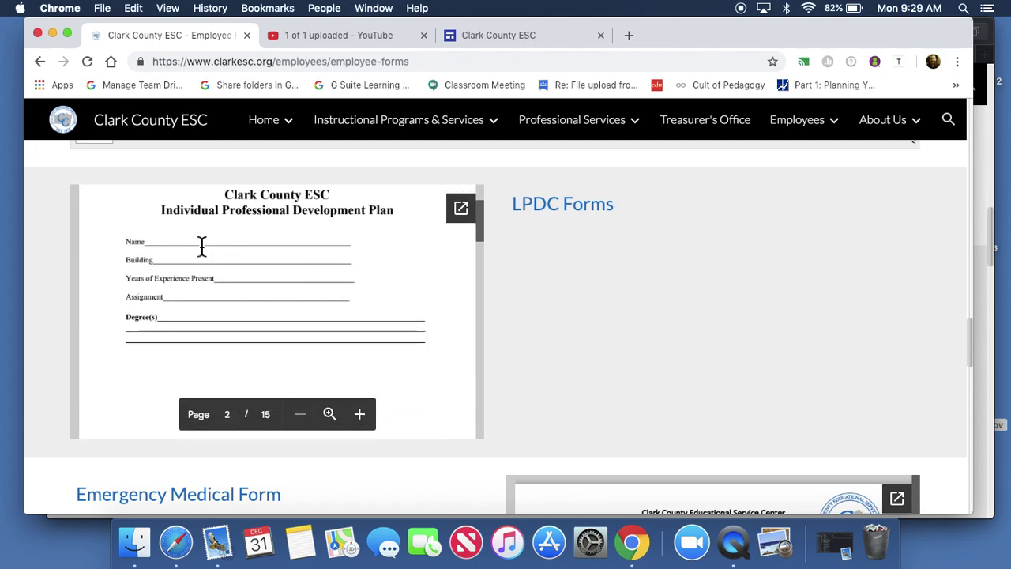
{"action": "left_click", "coordinate": [199, 260]}
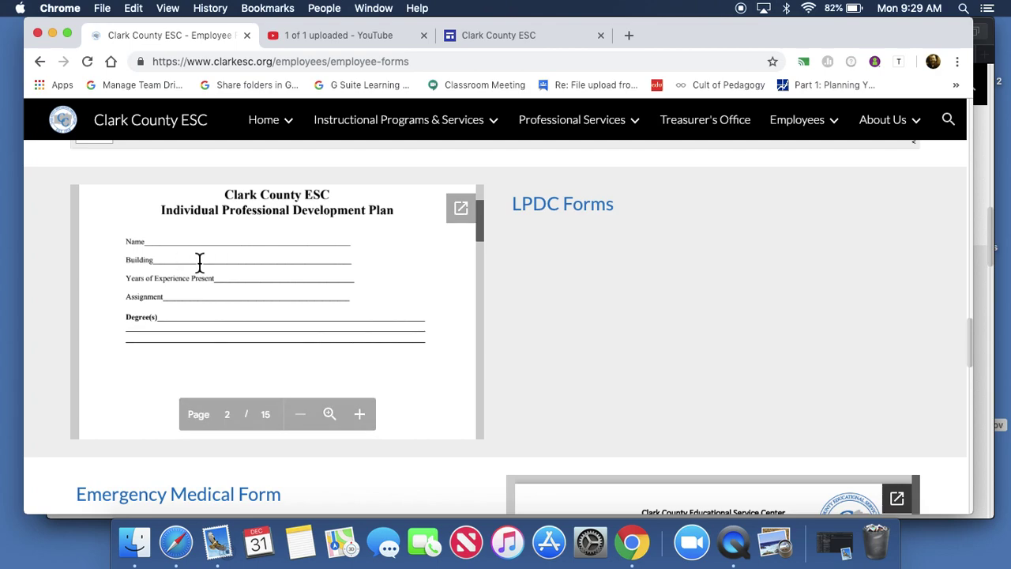
{"action": "scroll", "coordinate": [199, 263], "scroll_direction": "up", "scroll_amount": 2}
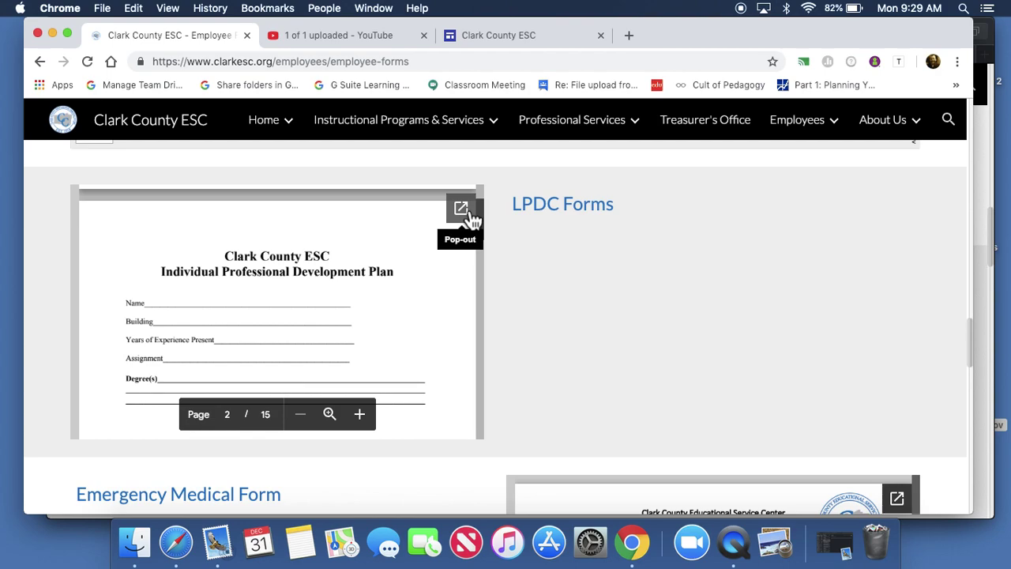
{"action": "left_click", "coordinate": [462, 210]}
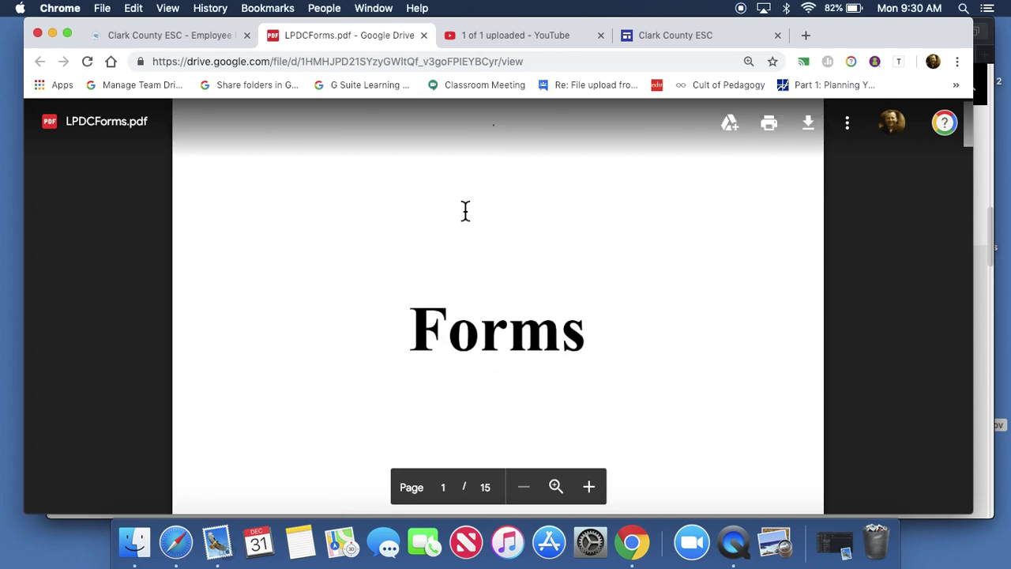
- Check the Individual Professional Development Plan page in LPDCForms.pdf and download the file
{"action": "scroll", "coordinate": [465, 210], "scroll_direction": "down", "scroll_amount": 2}
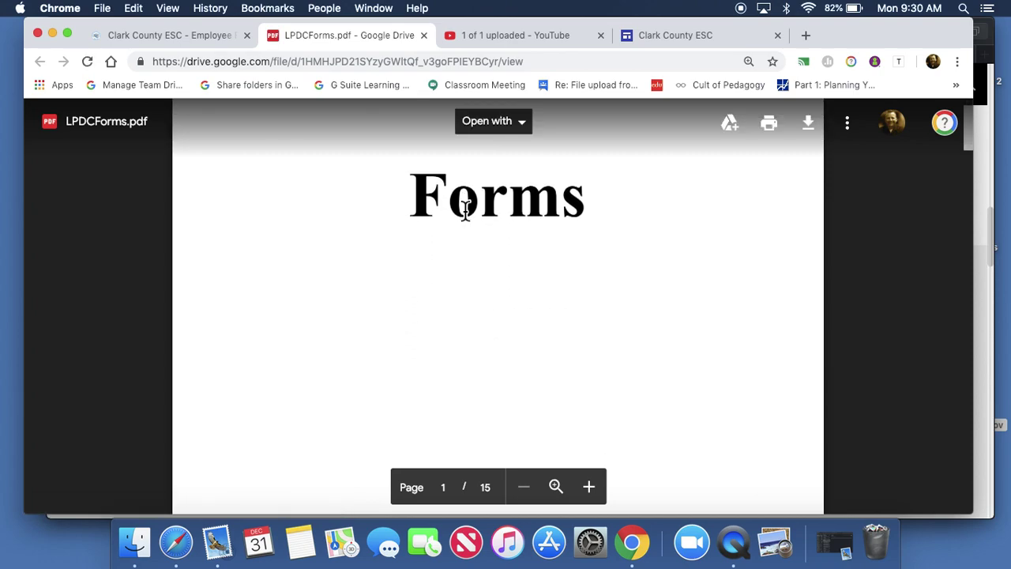
{"action": "scroll", "coordinate": [465, 211], "scroll_direction": "down", "scroll_amount": 10}
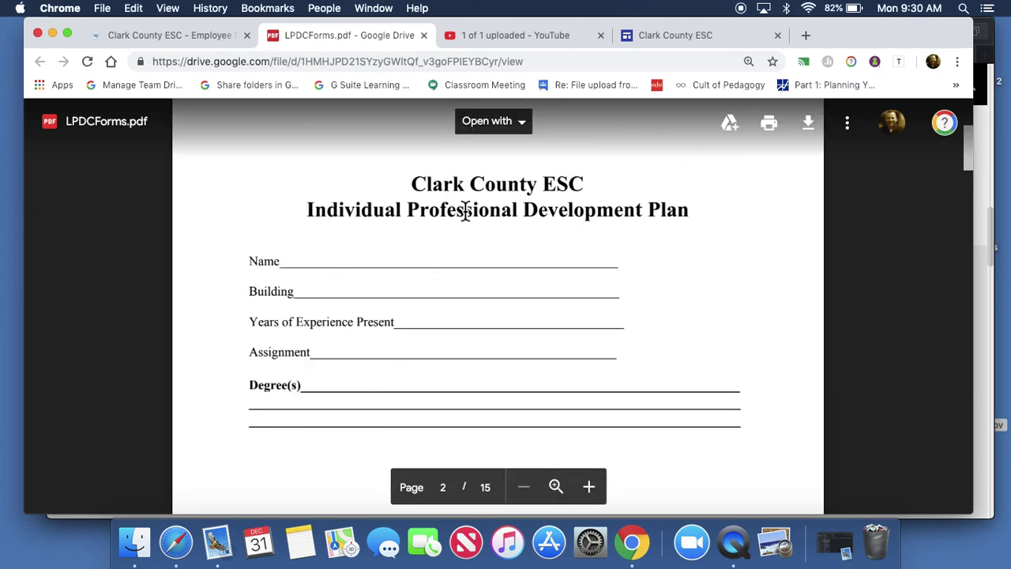
{"action": "scroll", "coordinate": [466, 211], "scroll_direction": "up", "scroll_amount": 1}
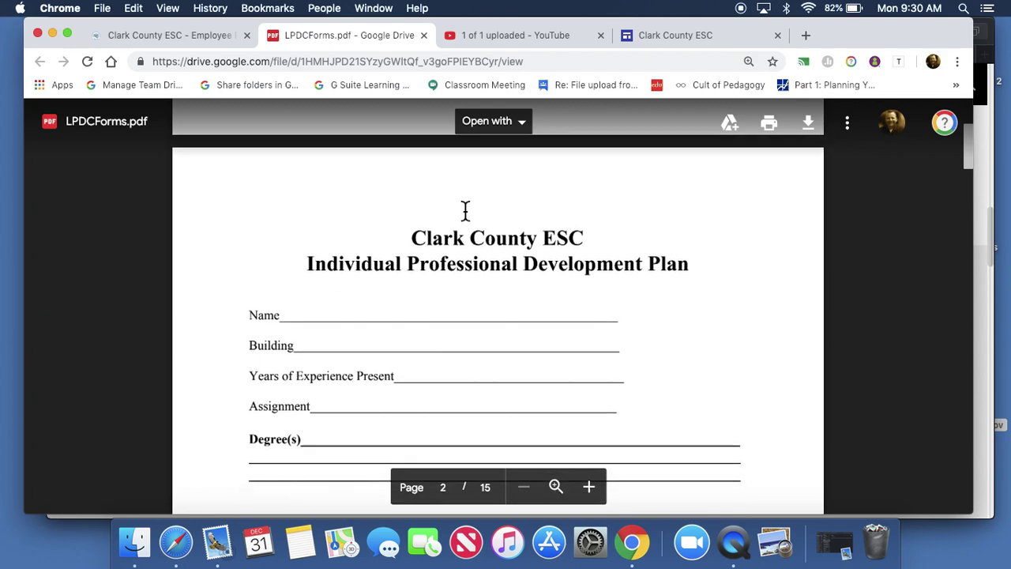
{"action": "left_click", "coordinate": [335, 302]}
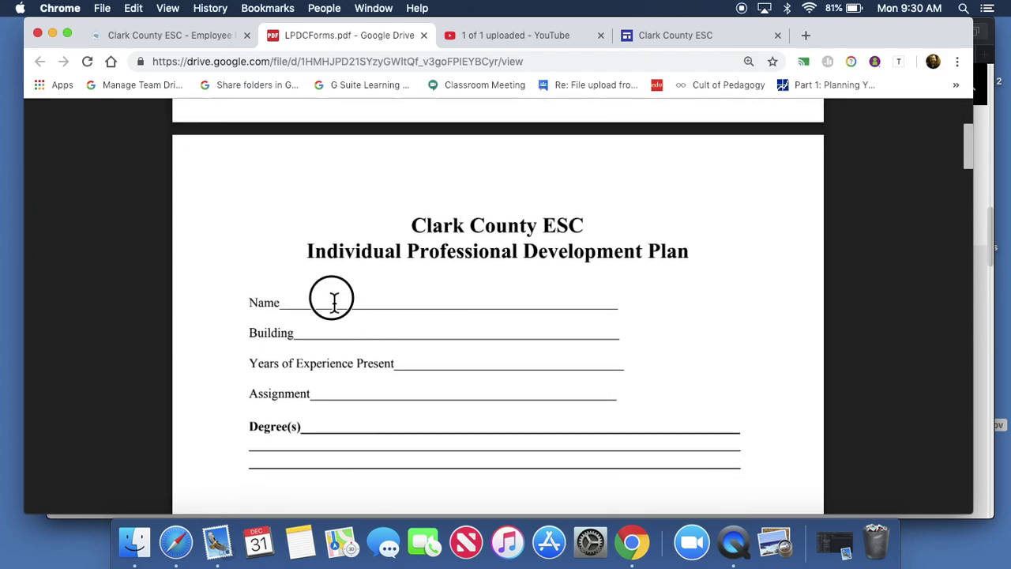
{"action": "scroll", "coordinate": [335, 302], "scroll_direction": "up", "scroll_amount": 10}
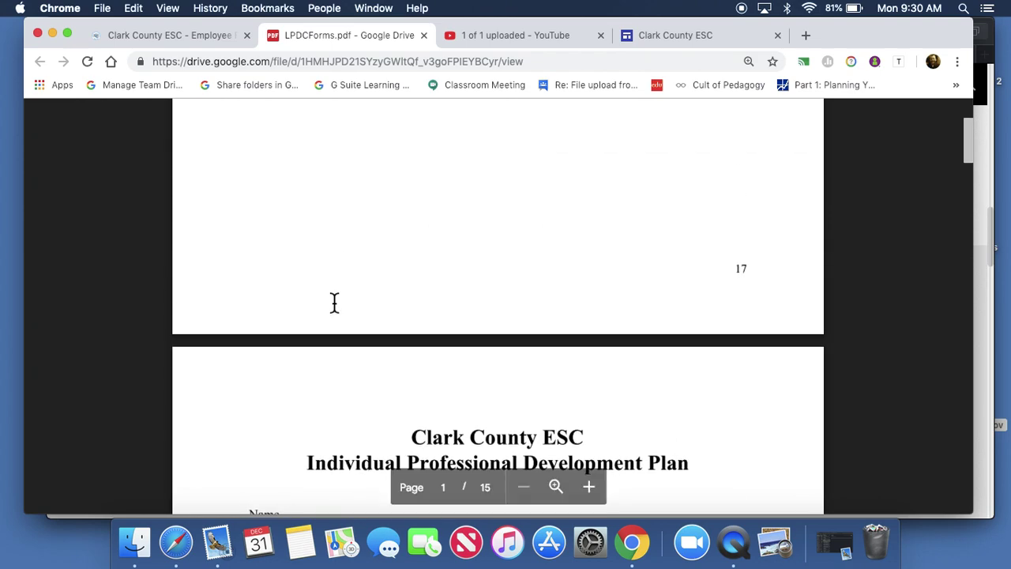
{"action": "scroll", "coordinate": [334, 302], "scroll_direction": "up", "scroll_amount": 3}
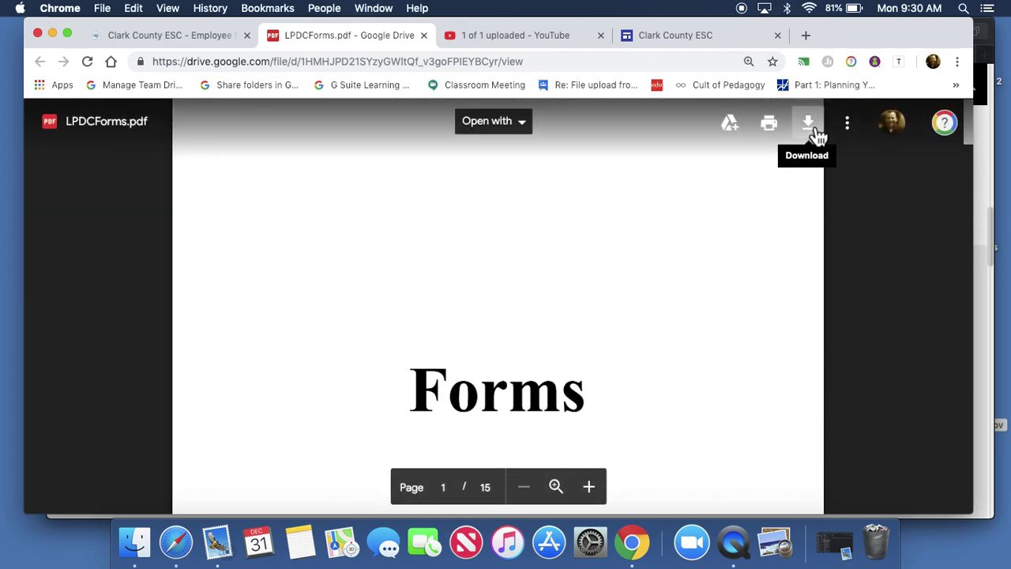
{"action": "left_click", "coordinate": [812, 127]}
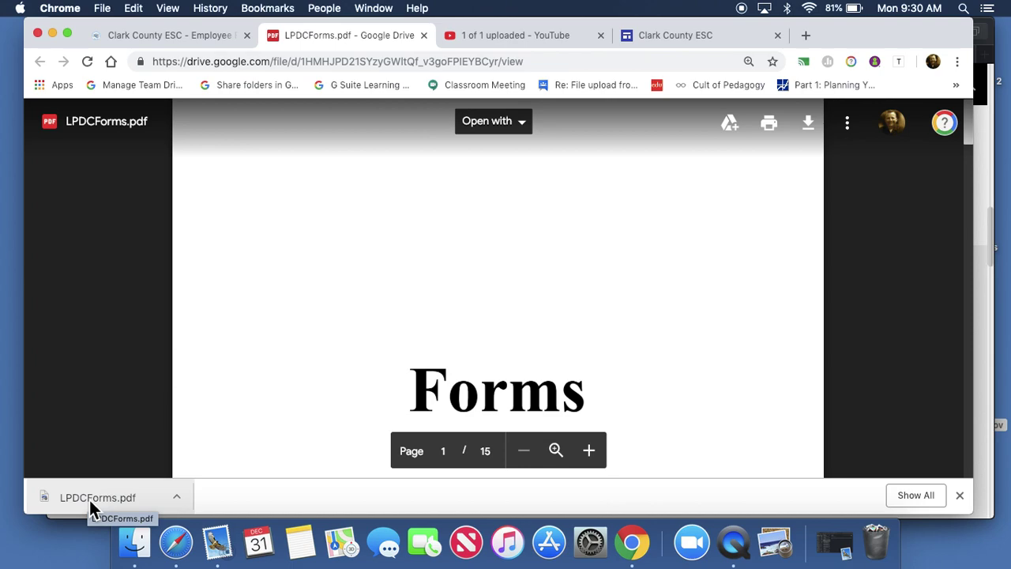
- Check the development plan page of the downloaded LPDCForms.pdf in the browser and close that copy
{"action": "left_click", "coordinate": [89, 498]}
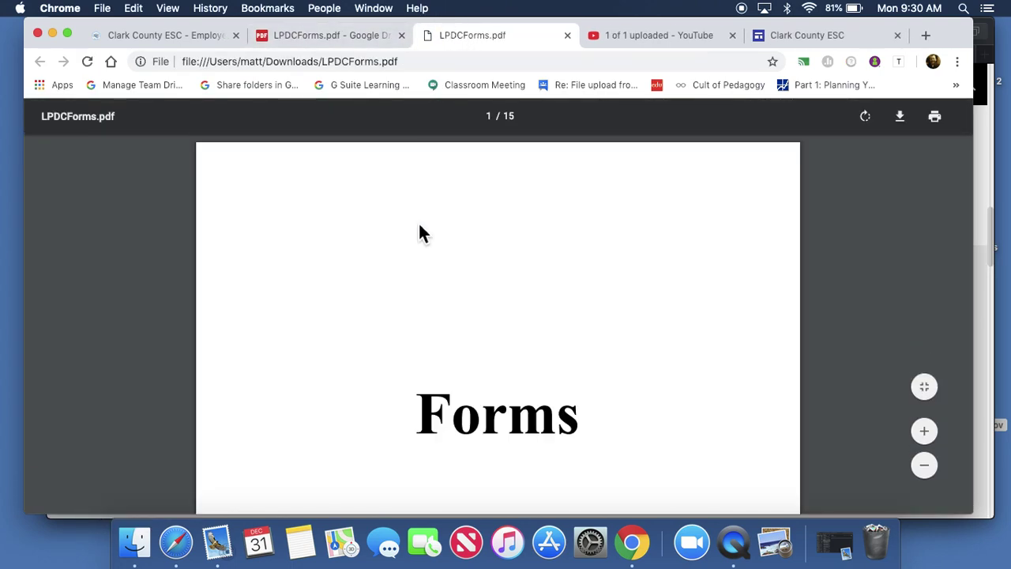
{"action": "scroll", "coordinate": [420, 227], "scroll_direction": "down", "scroll_amount": 10}
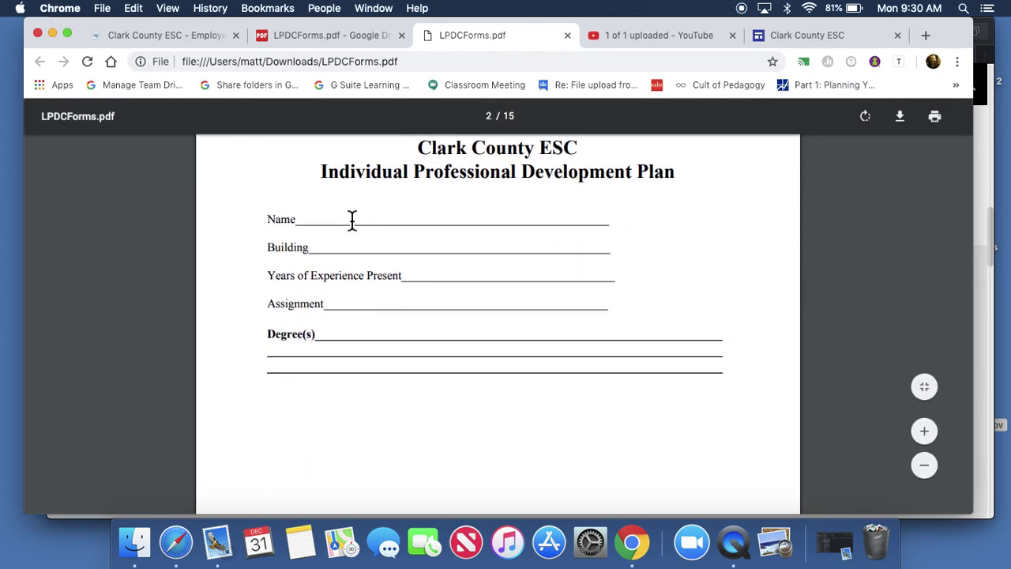
{"action": "left_click", "coordinate": [324, 39]}
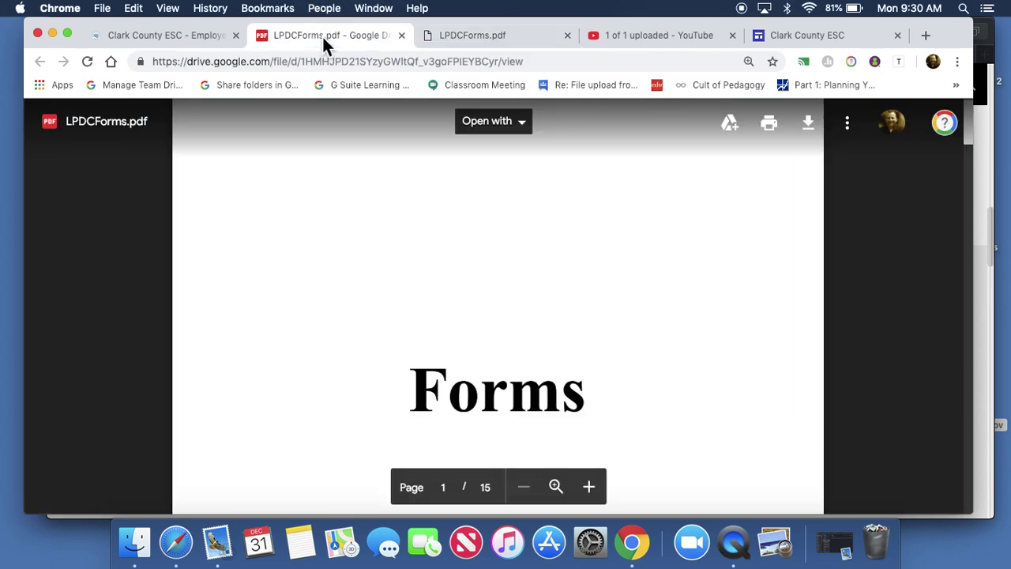
{"action": "left_click", "coordinate": [568, 36]}
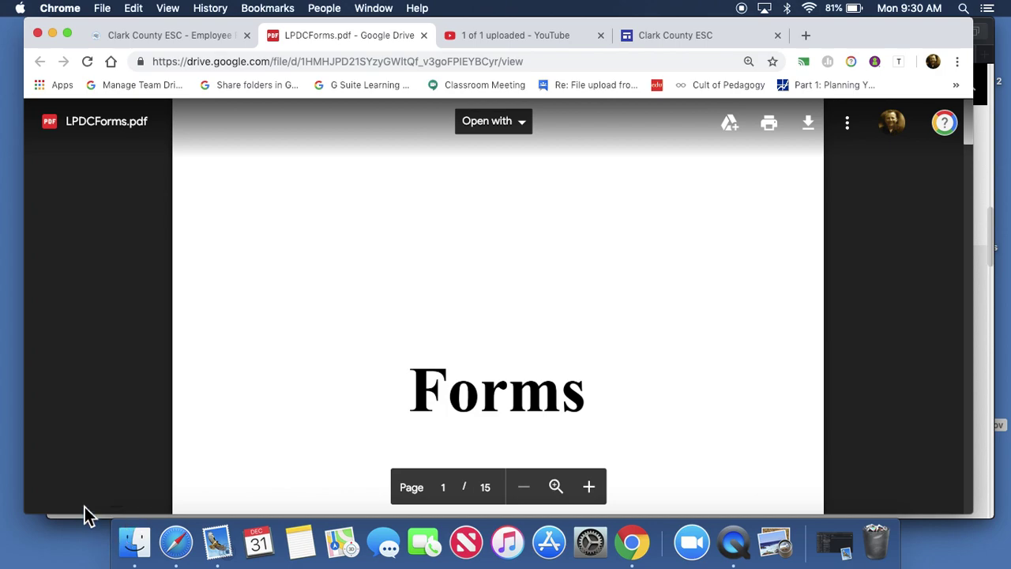
- Switch to Finder and open LPDCForms.pdf from the Downloads folder in Preview
{"action": "scroll", "coordinate": [105, 505], "scroll_direction": "down", "scroll_amount": 2}
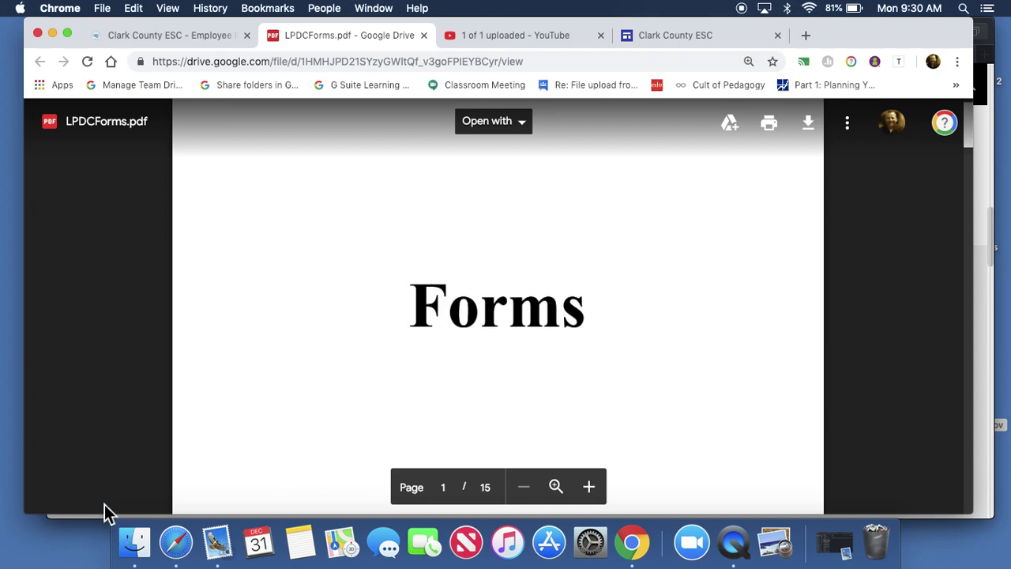
{"action": "left_click", "coordinate": [138, 545]}
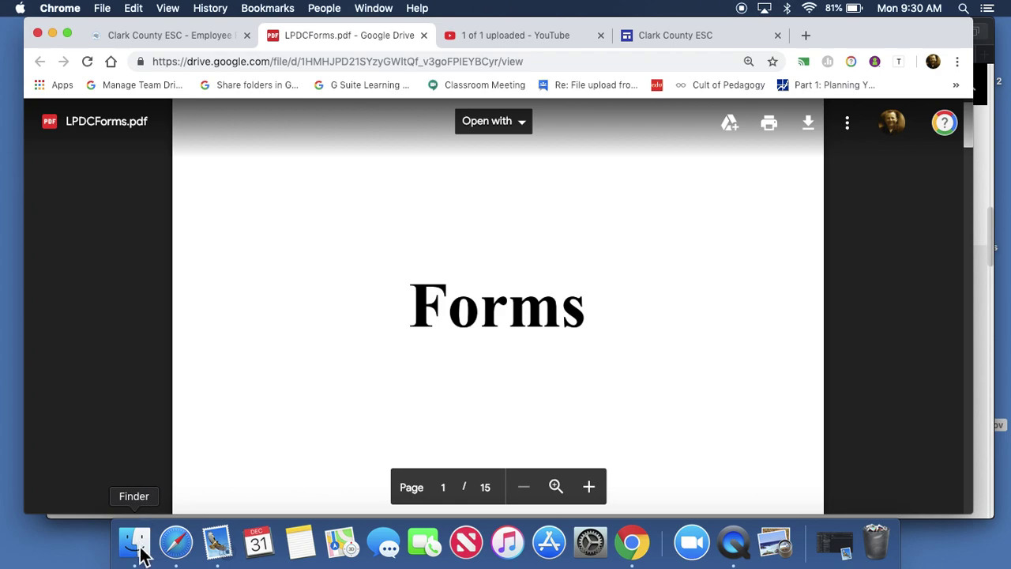
{"action": "left_click", "coordinate": [136, 544]}
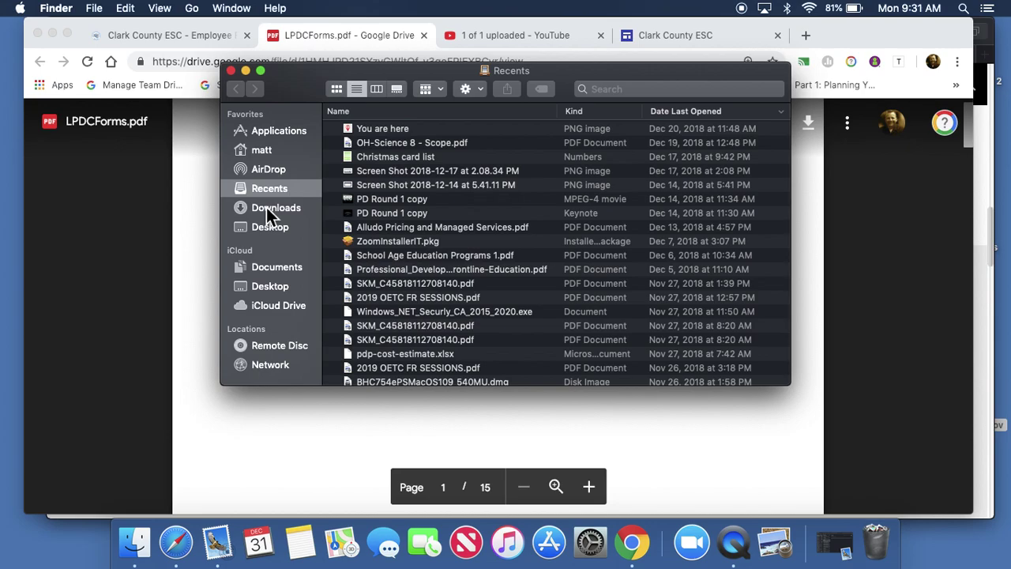
{"action": "left_click", "coordinate": [268, 208]}
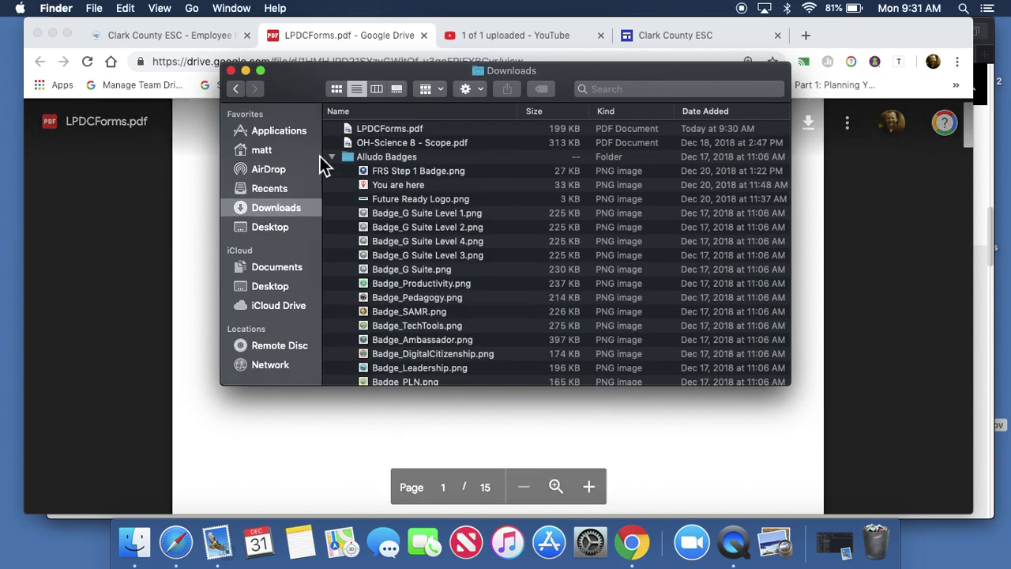
{"action": "double_click", "coordinate": [380, 128]}
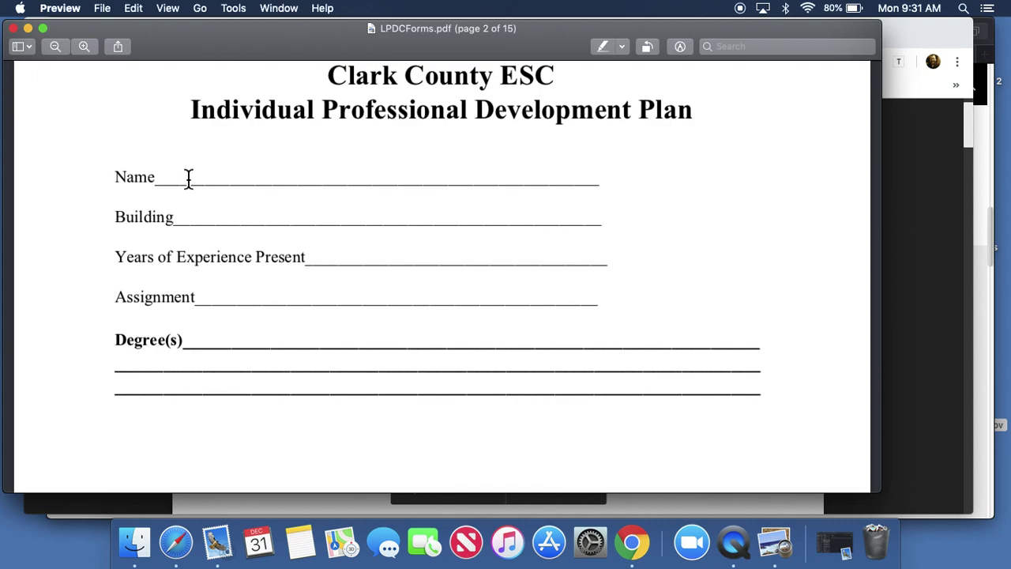
- Add a text annotation reading "Your Name" on the Name line of the Individual Professional Development Plan page
{"action": "left_click", "coordinate": [188, 179]}
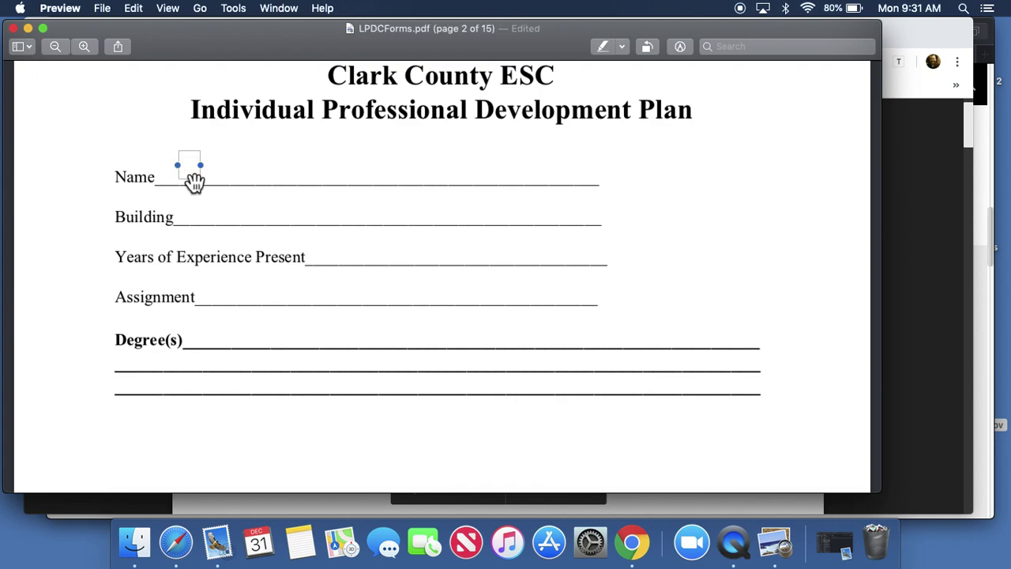
{"action": "type", "text": "Your"}
{"action": "type", "text": " Nane"}
{"action": "key", "text": "BackSpace"}
{"action": "key", "text": "BackSpace"}
{"action": "type", "text": "me"}
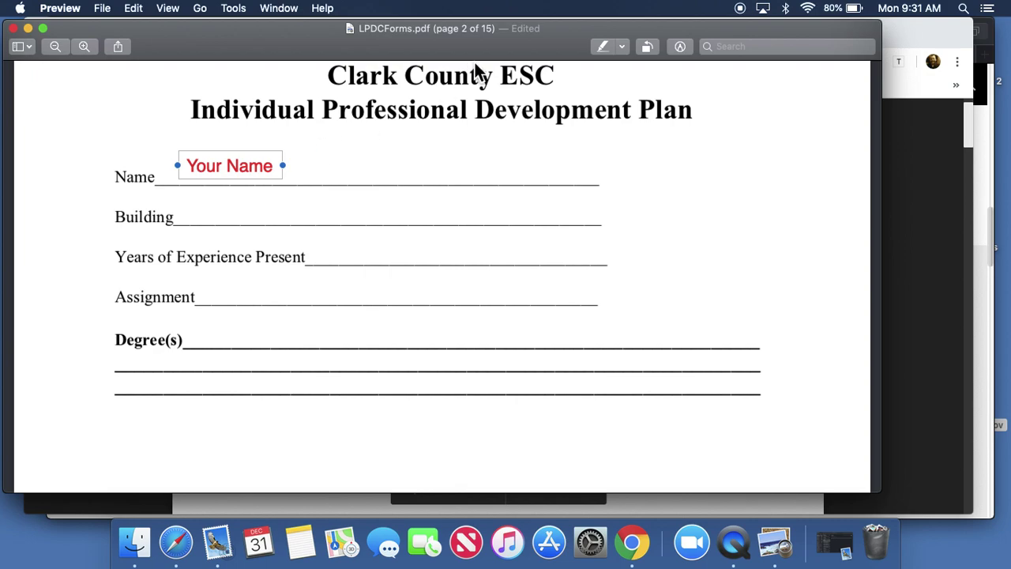
- Change the text colour of the "Your Name" annotation to black
{"action": "triple_click", "coordinate": [249, 173]}
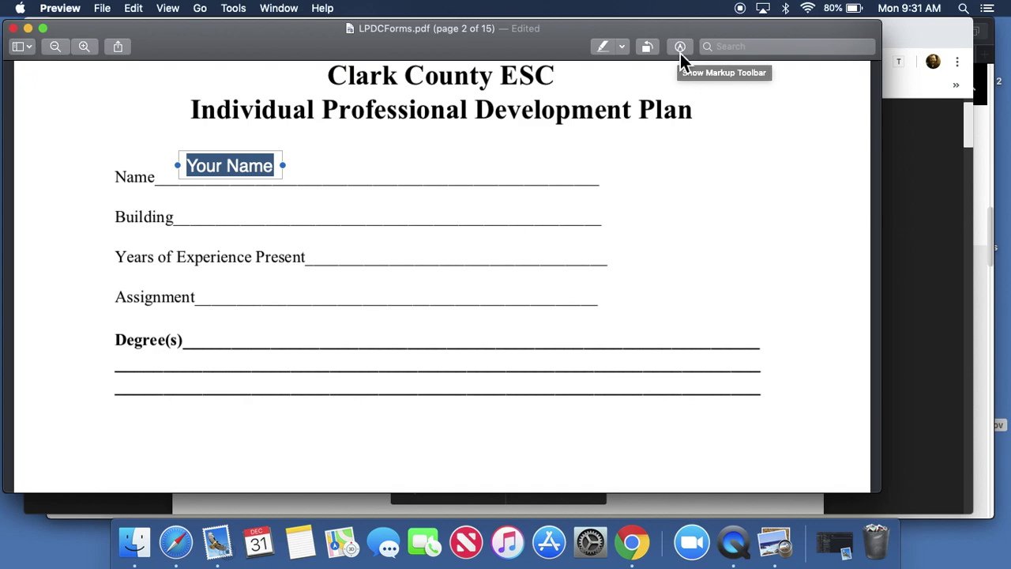
{"action": "left_click", "coordinate": [681, 51]}
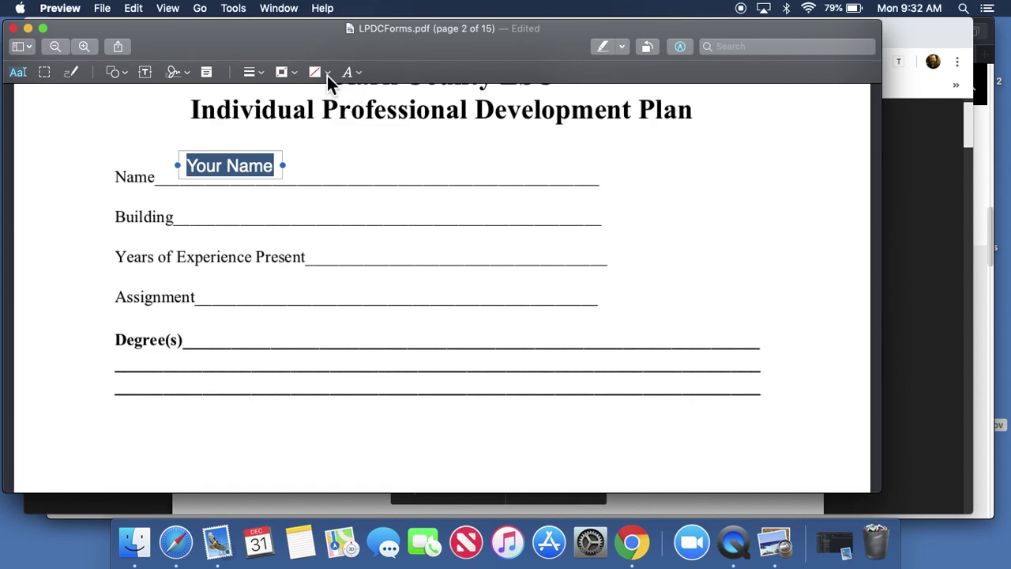
{"action": "left_click", "coordinate": [360, 73]}
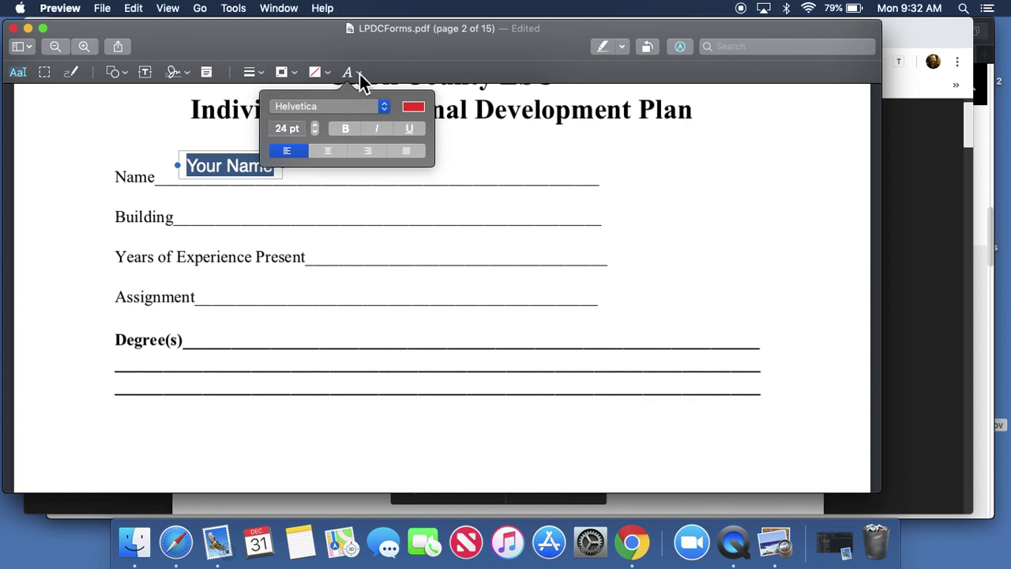
{"action": "left_click", "coordinate": [410, 110]}
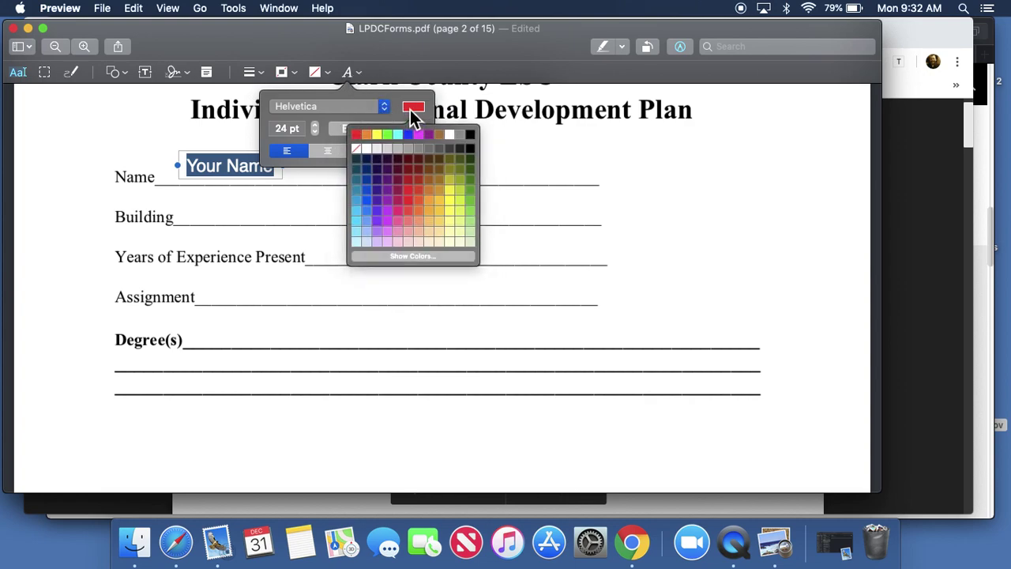
{"action": "left_click", "coordinate": [470, 136]}
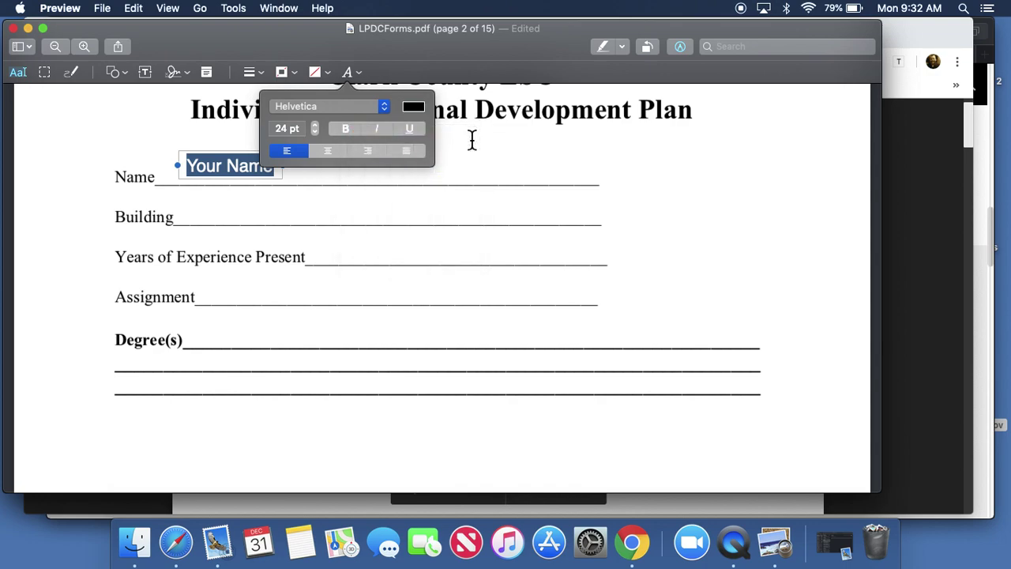
{"action": "left_click", "coordinate": [497, 161]}
{"action": "left_click", "coordinate": [498, 162]}
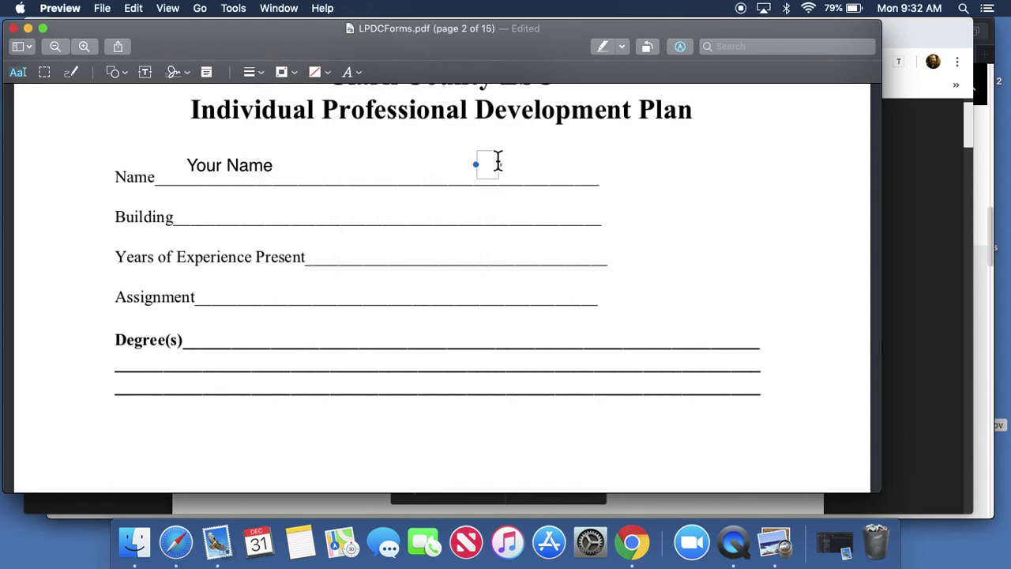
- Add text annotations reading "ESC" on the Building line and "18" on the Years of Experience Present line
{"action": "left_click", "coordinate": [223, 216]}
{"action": "left_click", "coordinate": [225, 214]}
{"action": "type", "text": "ESC"}
{"action": "left_click", "coordinate": [338, 257]}
{"action": "left_click", "coordinate": [338, 258]}
{"action": "type", "text": "18"}
- Lower the "18", "ESC" and "Your Name" annotations slightly so they sit on their form lines, and save the PDF
{"action": "scroll", "coordinate": [333, 365], "scroll_direction": "down", "scroll_amount": 1}
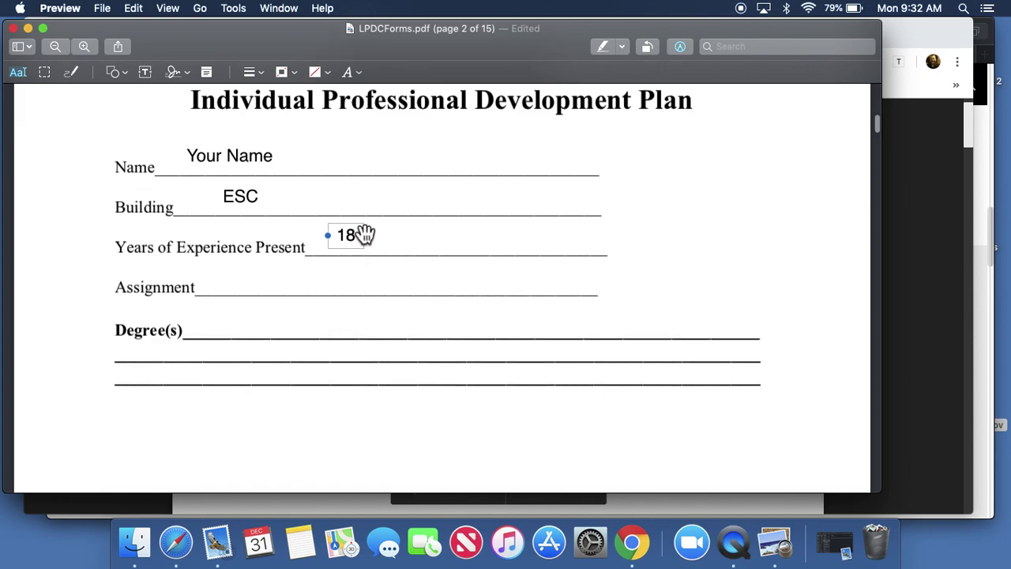
{"action": "left_click_drag", "start_coordinate": [359, 234], "coordinate": [359, 243]}
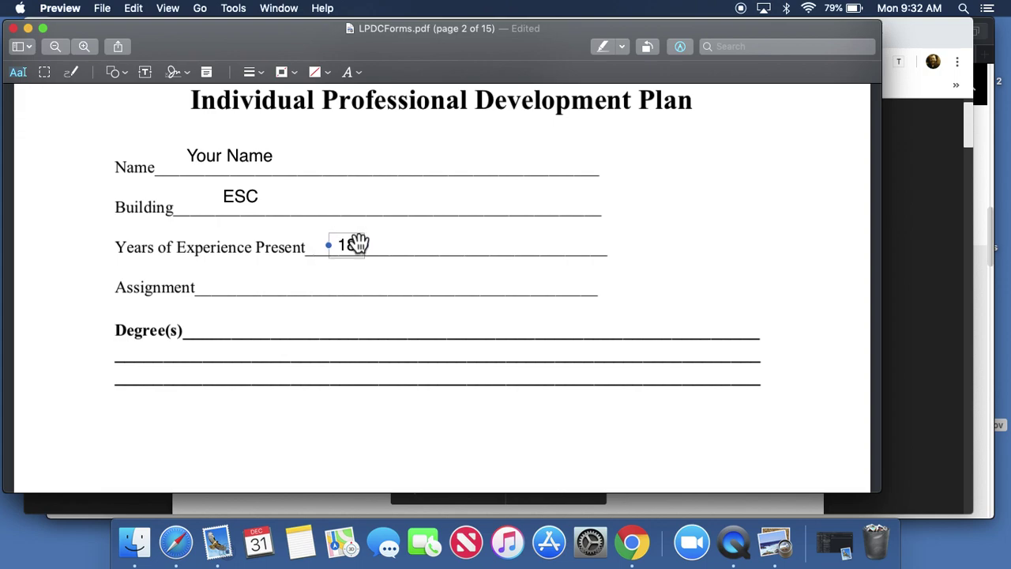
{"action": "left_click", "coordinate": [248, 202]}
{"action": "left_click_drag", "start_coordinate": [248, 196], "coordinate": [249, 207]}
{"action": "left_click", "coordinate": [238, 163]}
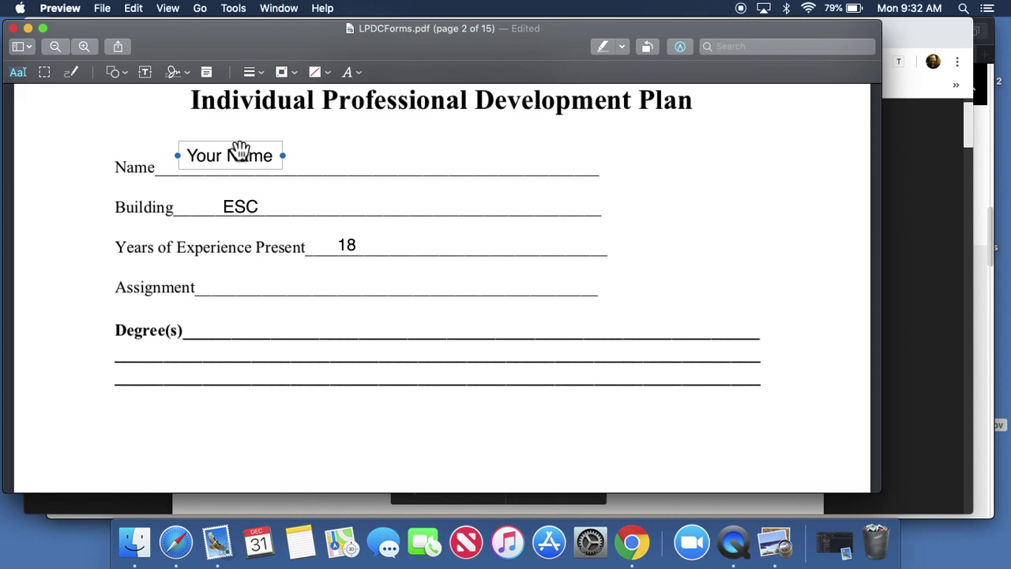
{"action": "left_click_drag", "start_coordinate": [240, 151], "coordinate": [241, 162]}
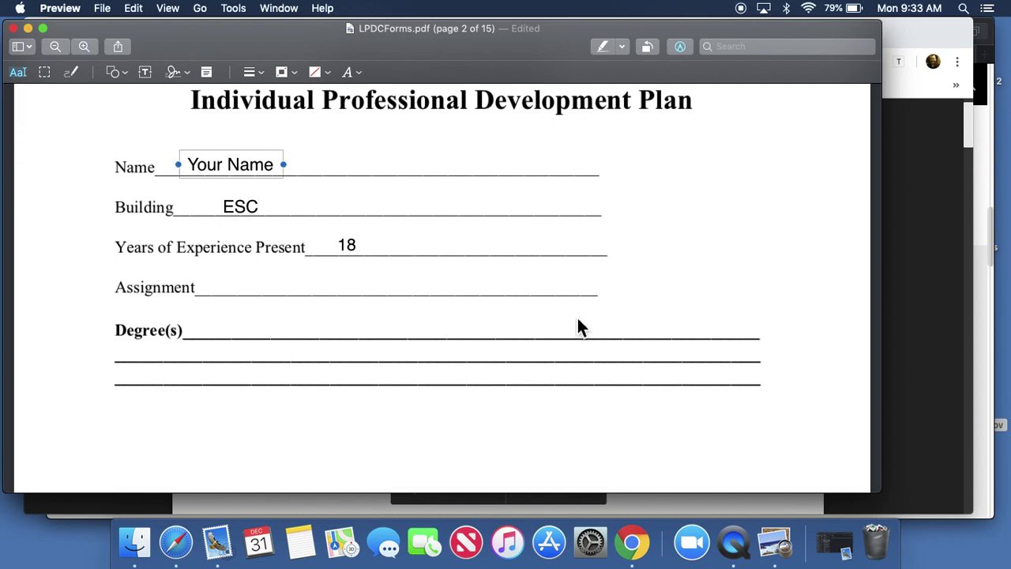
{"action": "left_click", "coordinate": [104, 9]}
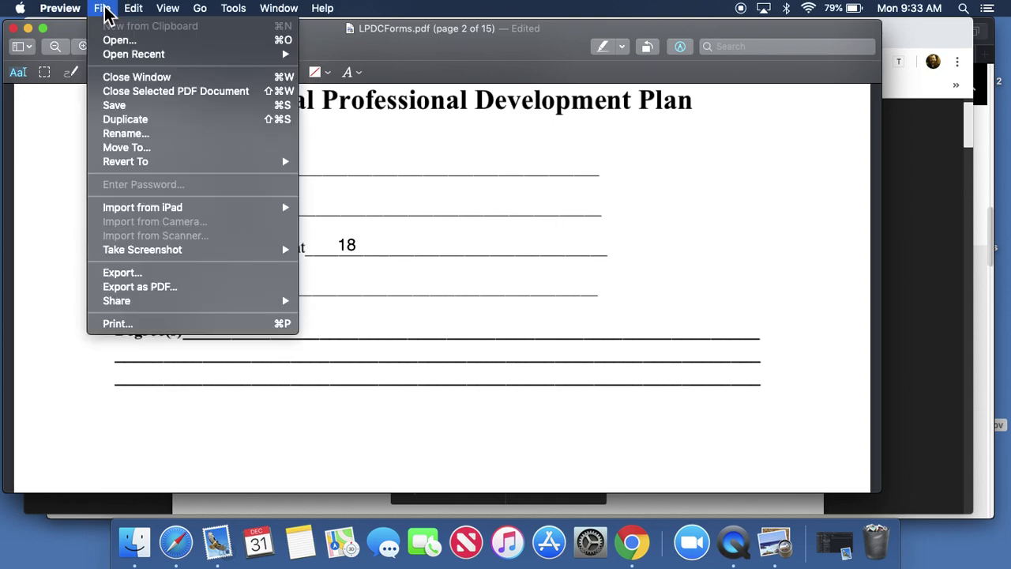
{"action": "left_click", "coordinate": [122, 109]}
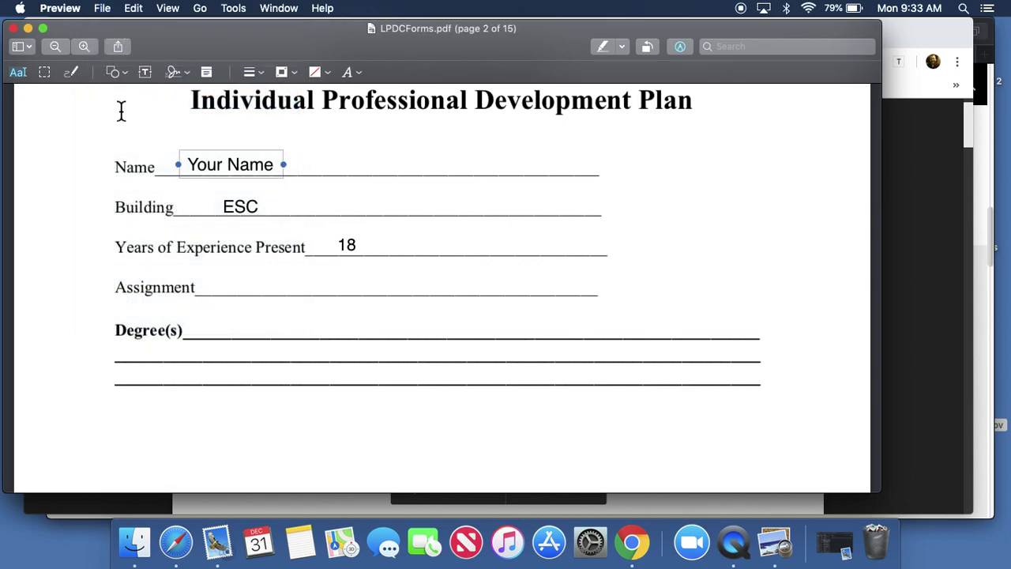
- Save the filled-in form under the new name "Your LPDC Form" as a PDF in Downloads, using Save As
{"action": "left_click", "coordinate": [106, 10]}
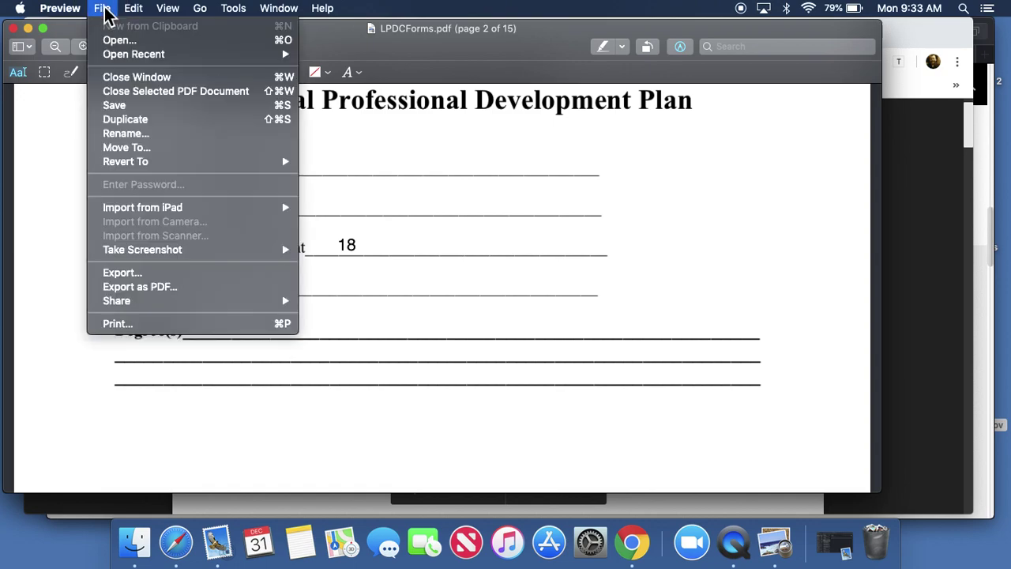
{"action": "key", "text": "alt"}
{"action": "key", "text": "alt"}
{"action": "key", "text": "alt"}
{"action": "key", "text": "alt"}
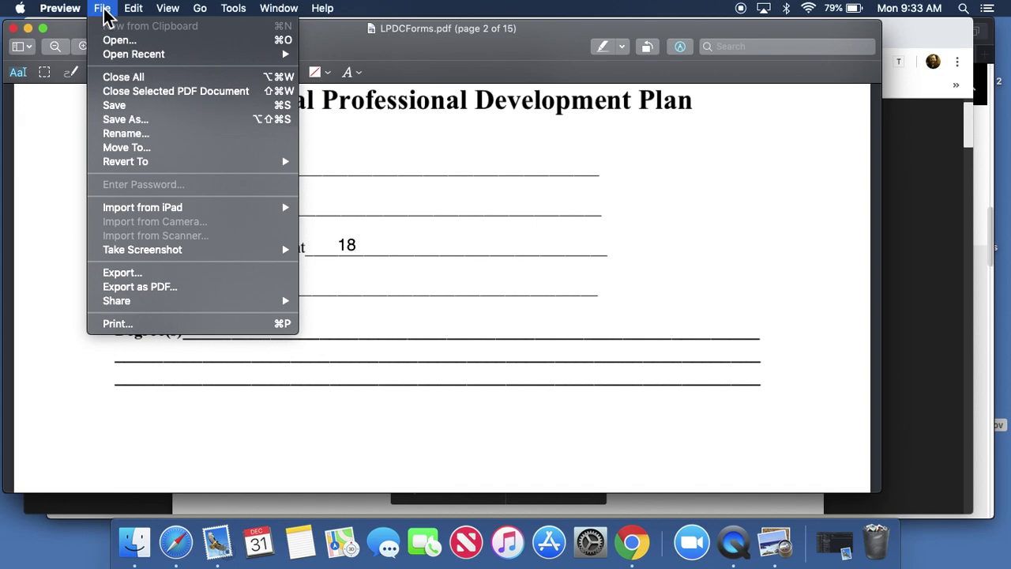
{"action": "key", "text": "alt"}
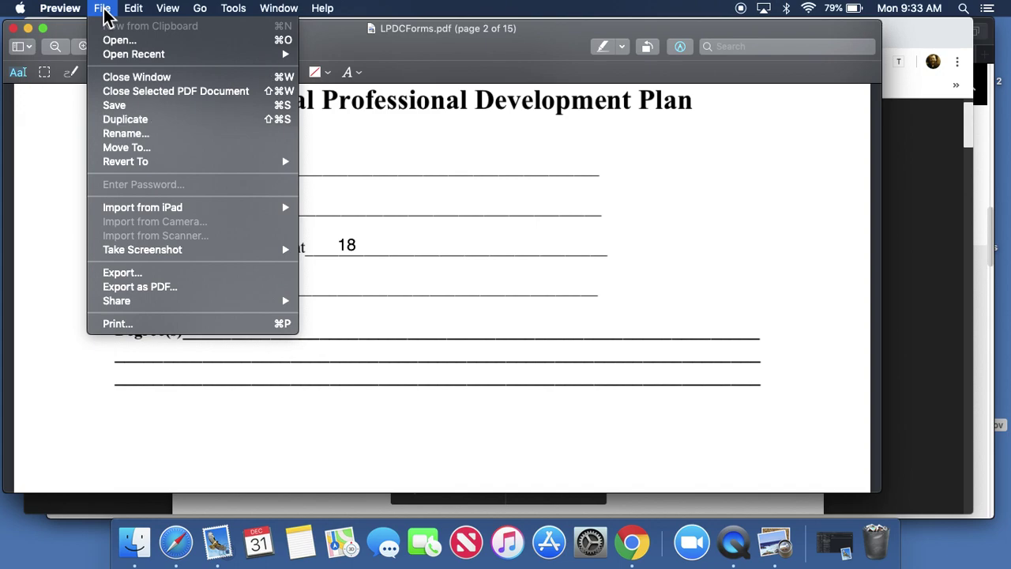
{"action": "key", "text": "alt"}
{"action": "key", "text": "alt"}
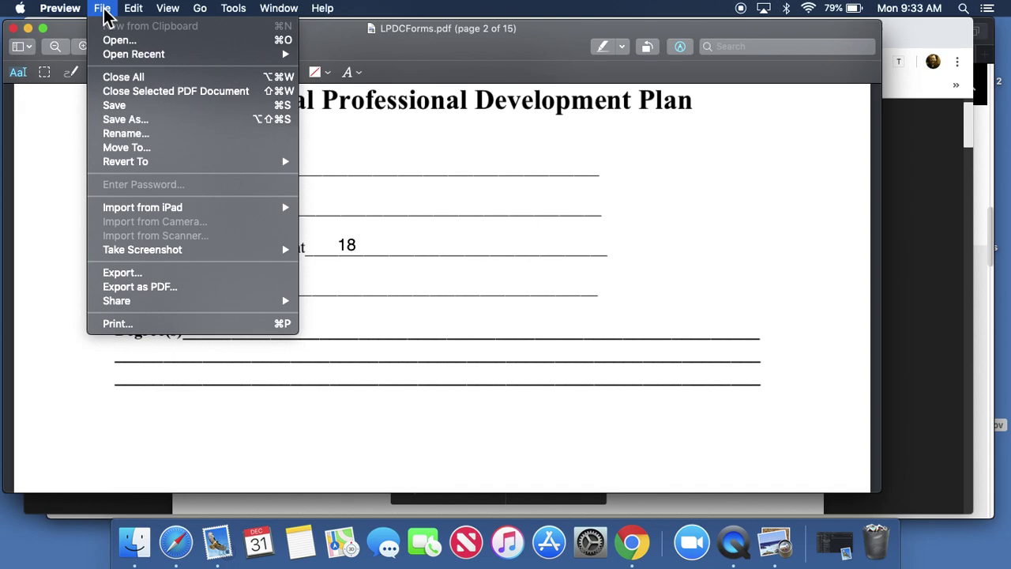
{"action": "key", "text": "alt"}
{"action": "left_click", "coordinate": [117, 121]}
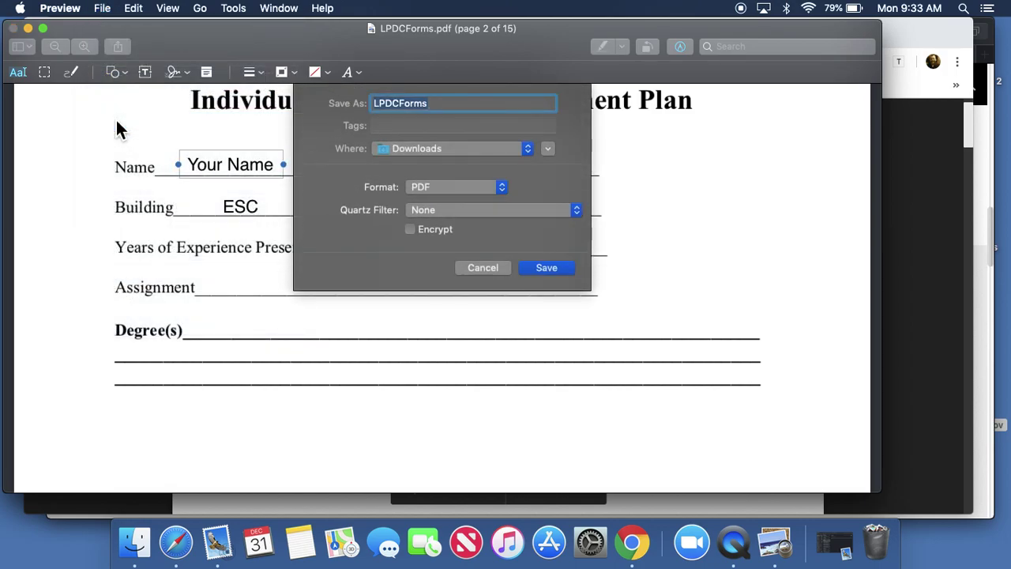
{"action": "type", "text": "Your"}
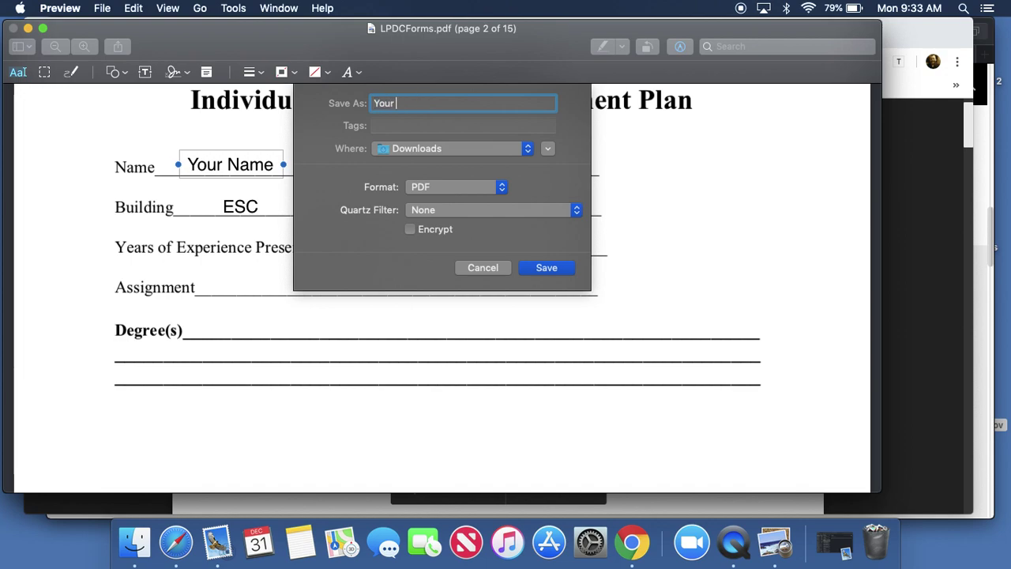
{"action": "type", "text": " LPDC"}
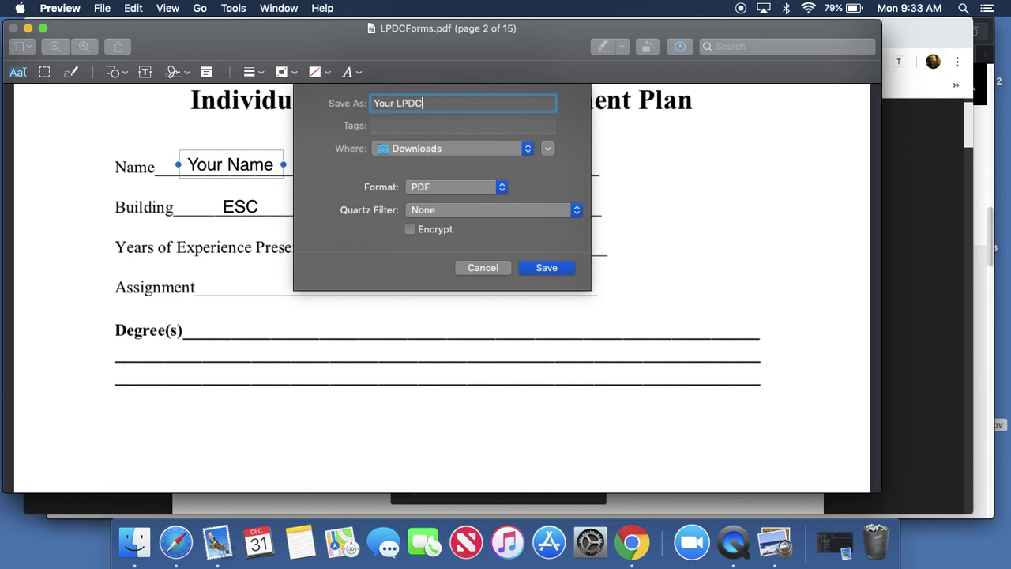
{"action": "type", "text": " Form"}
{"action": "left_click", "coordinate": [545, 274]}
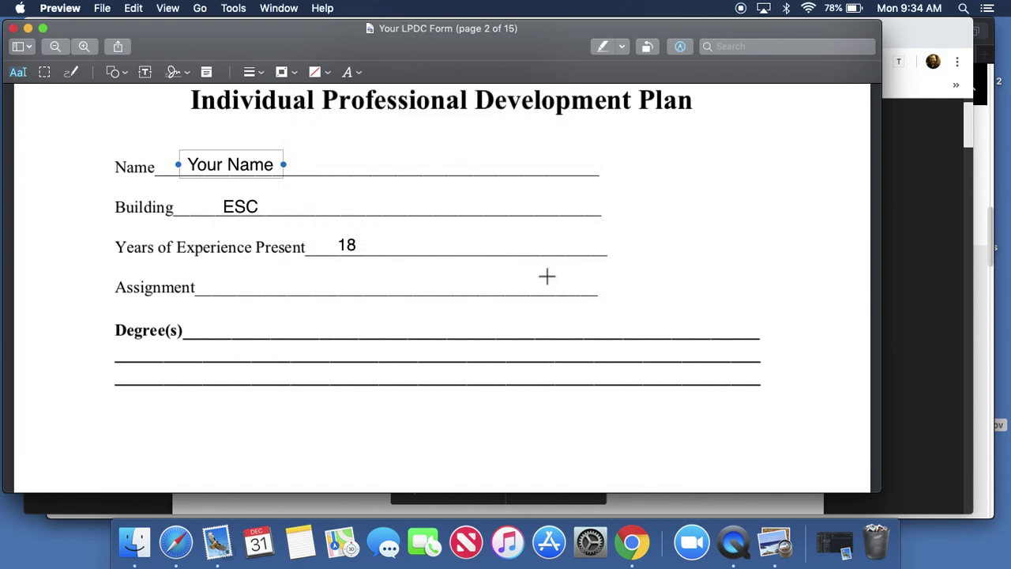